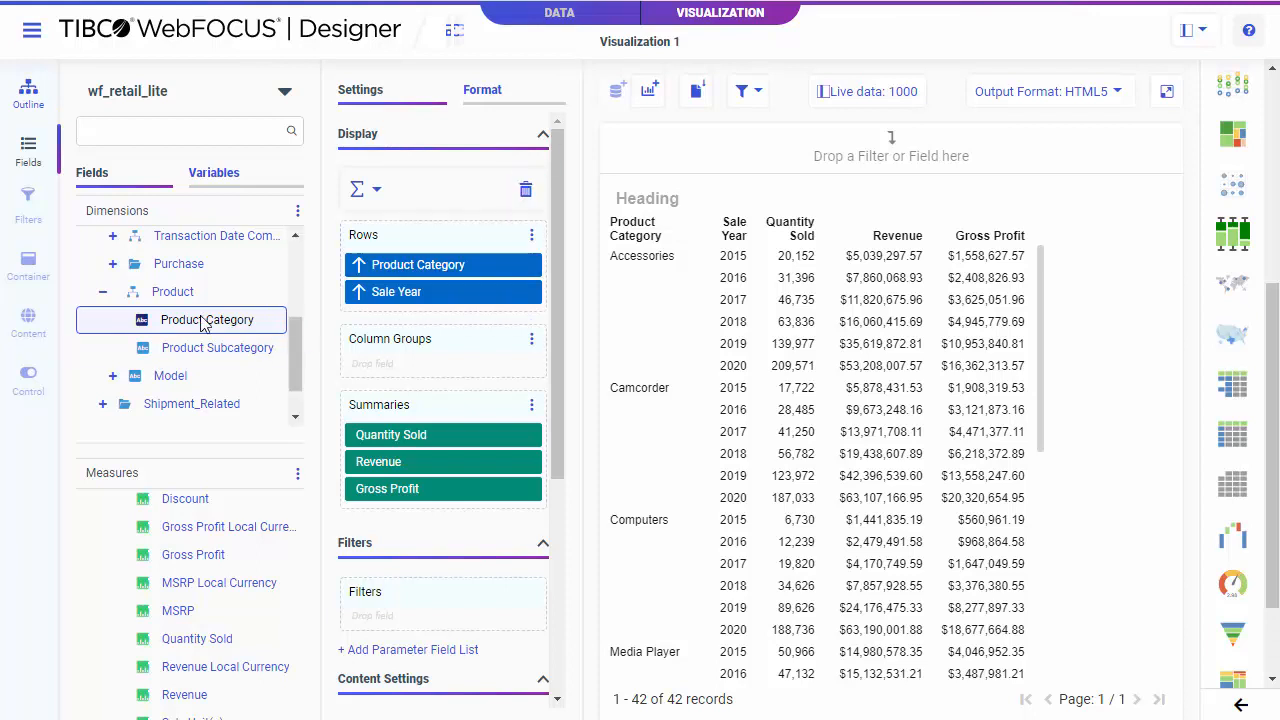
Add a Product Category filter and load its values from data, choosing Accessories, Computers, Media Player and Televisions.
left_click_drag(203, 320, 460, 609)
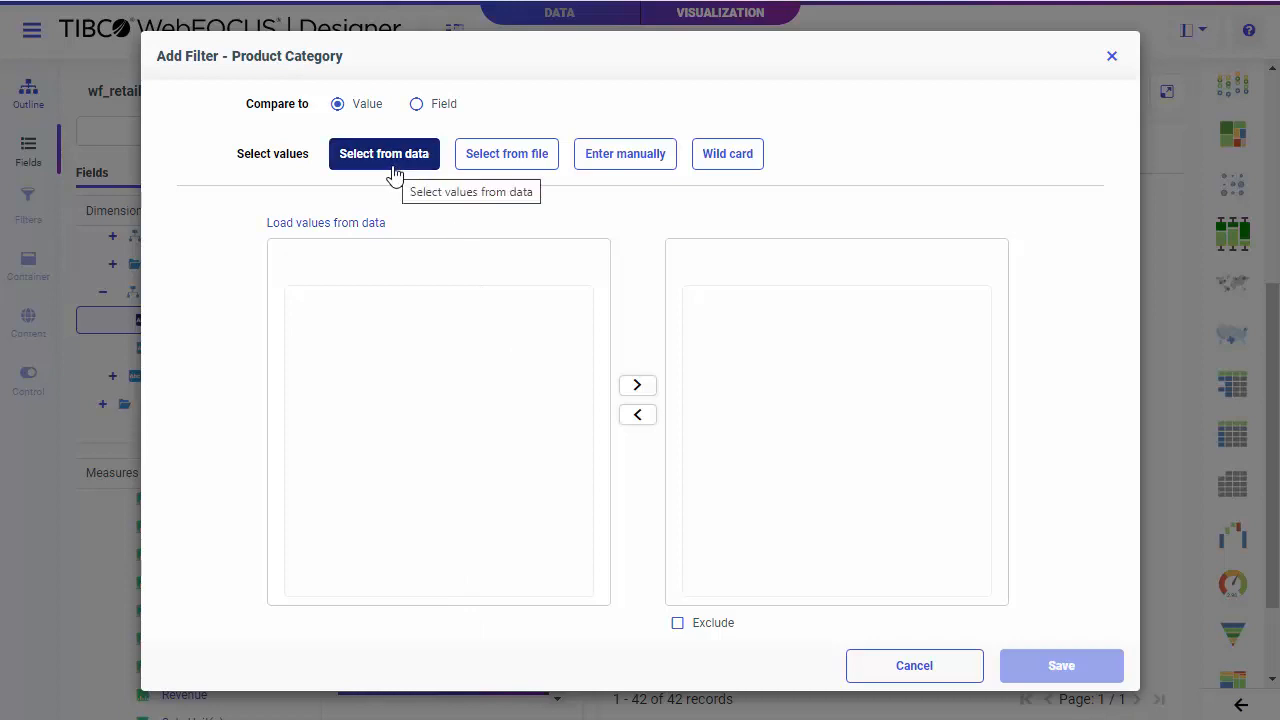
left_click(337, 226)
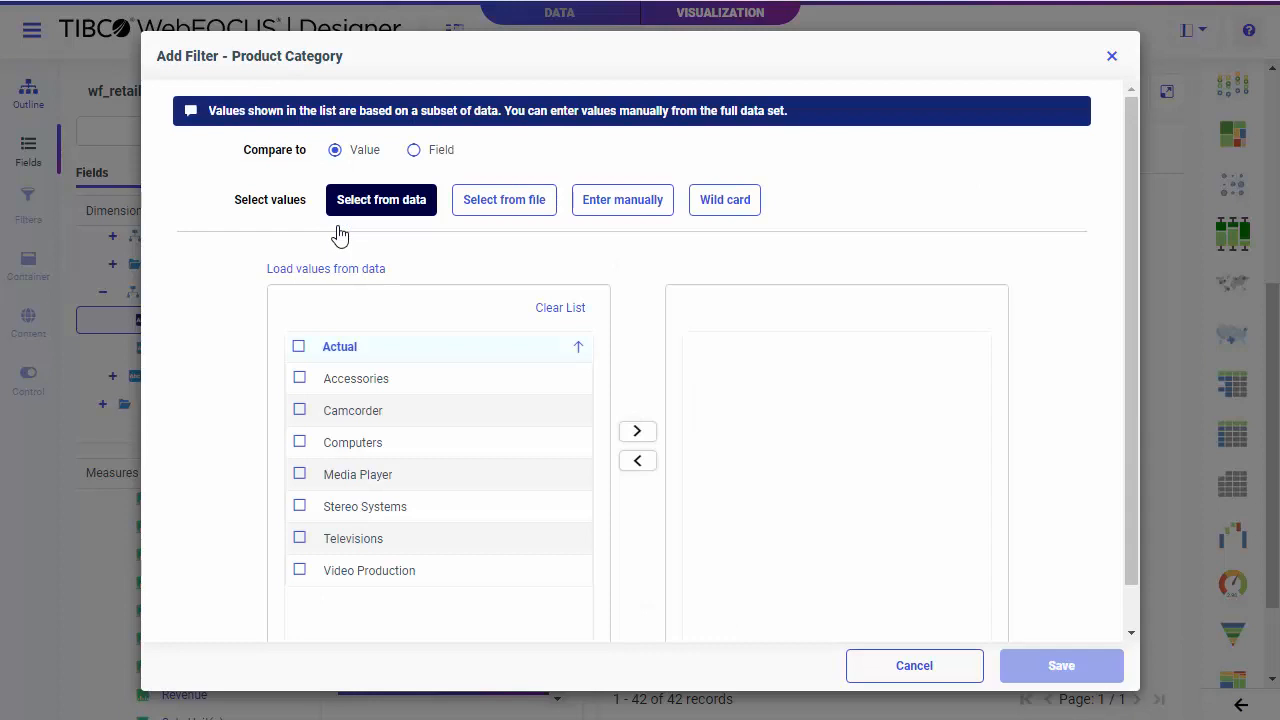
left_click(299, 378)
left_click(299, 442)
left_click(299, 474)
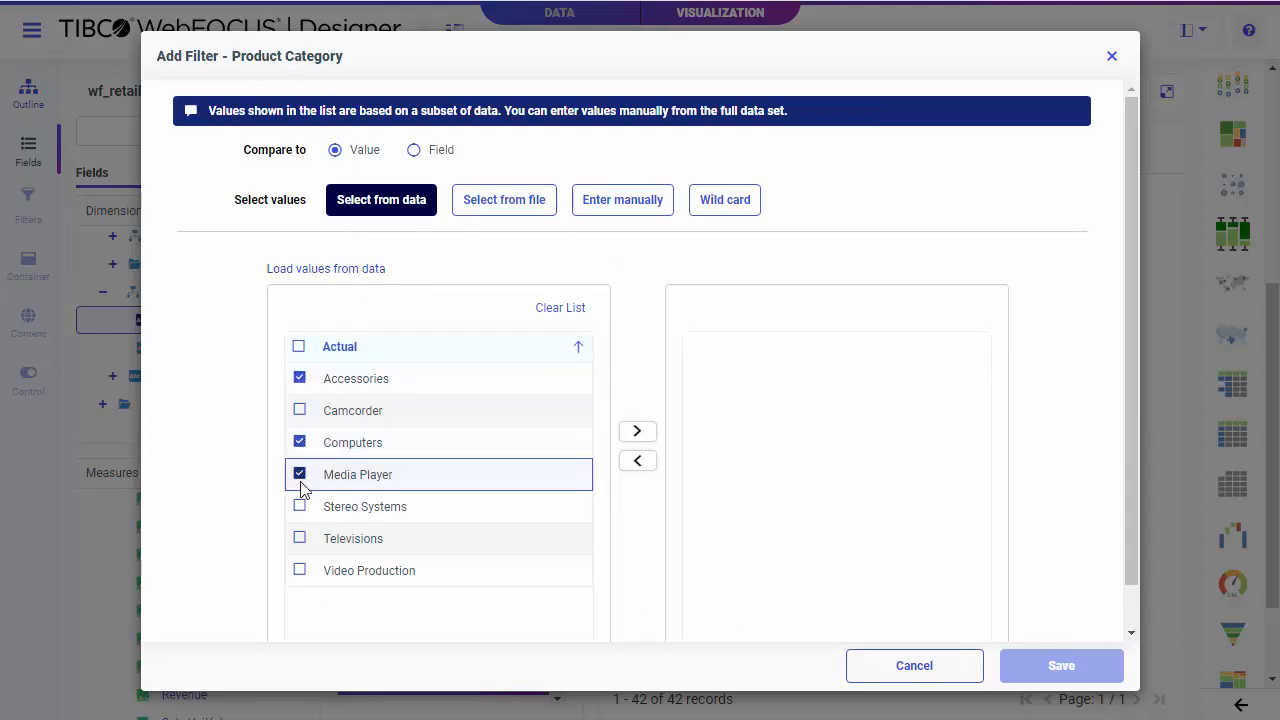
left_click(299, 538)
left_click(636, 431)
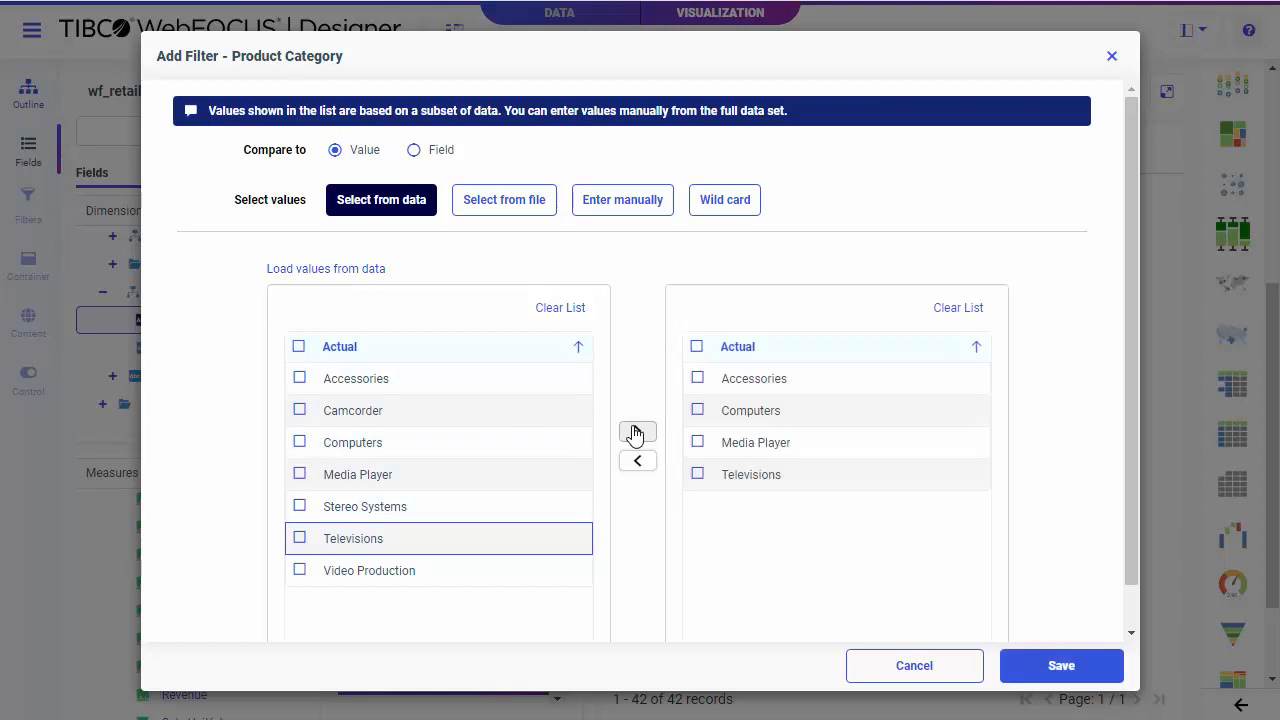
Review the file, manual and wild card value methods, return to selecting from data and save the Product Category filter.
left_click(505, 205)
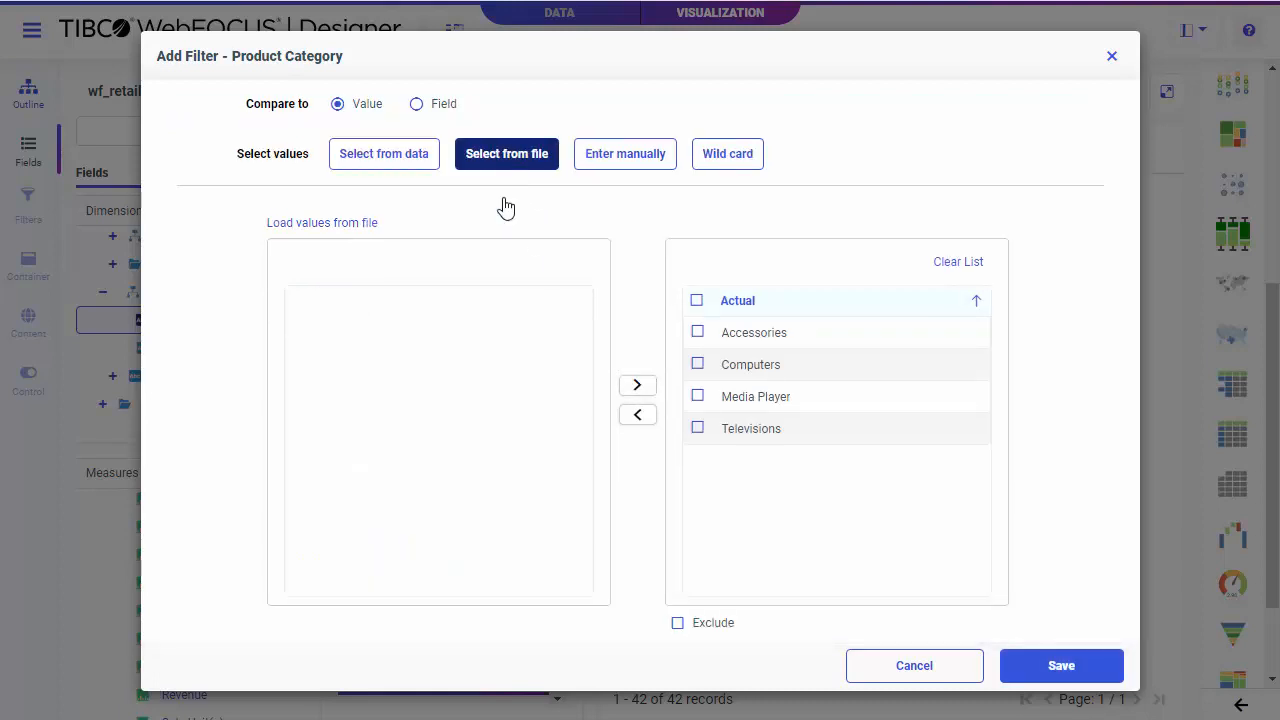
left_click(609, 165)
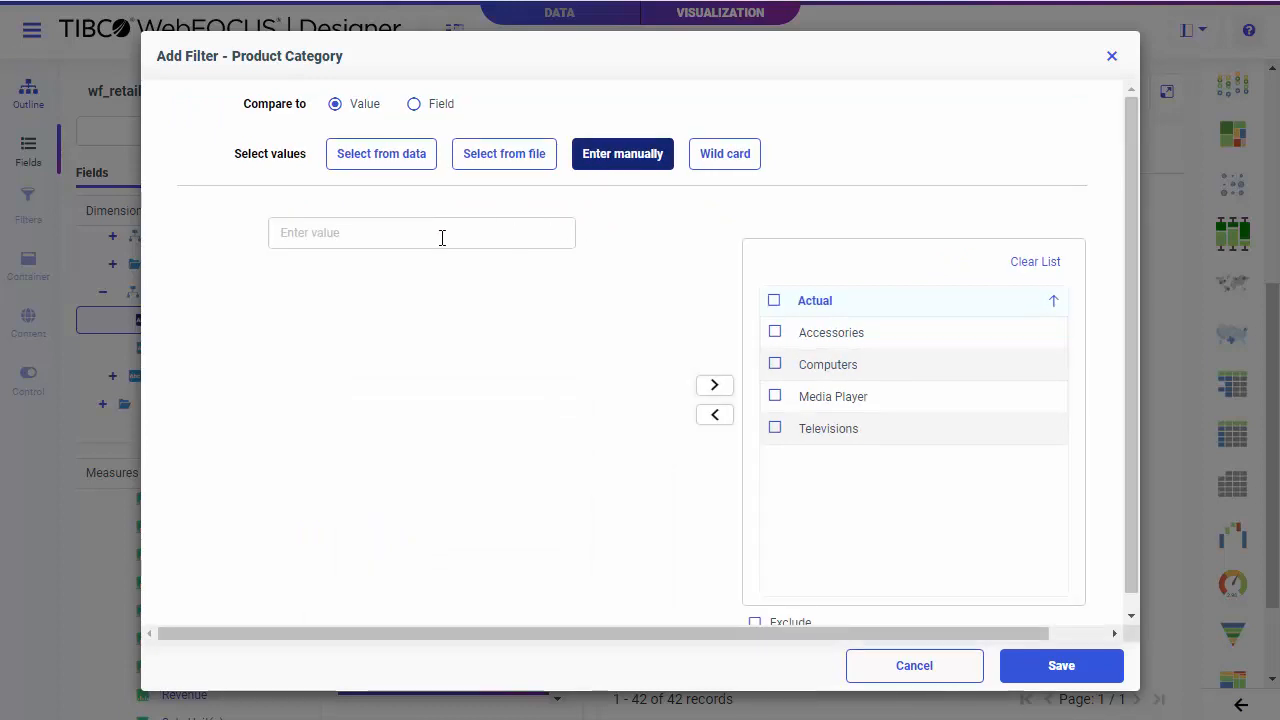
left_click(714, 160)
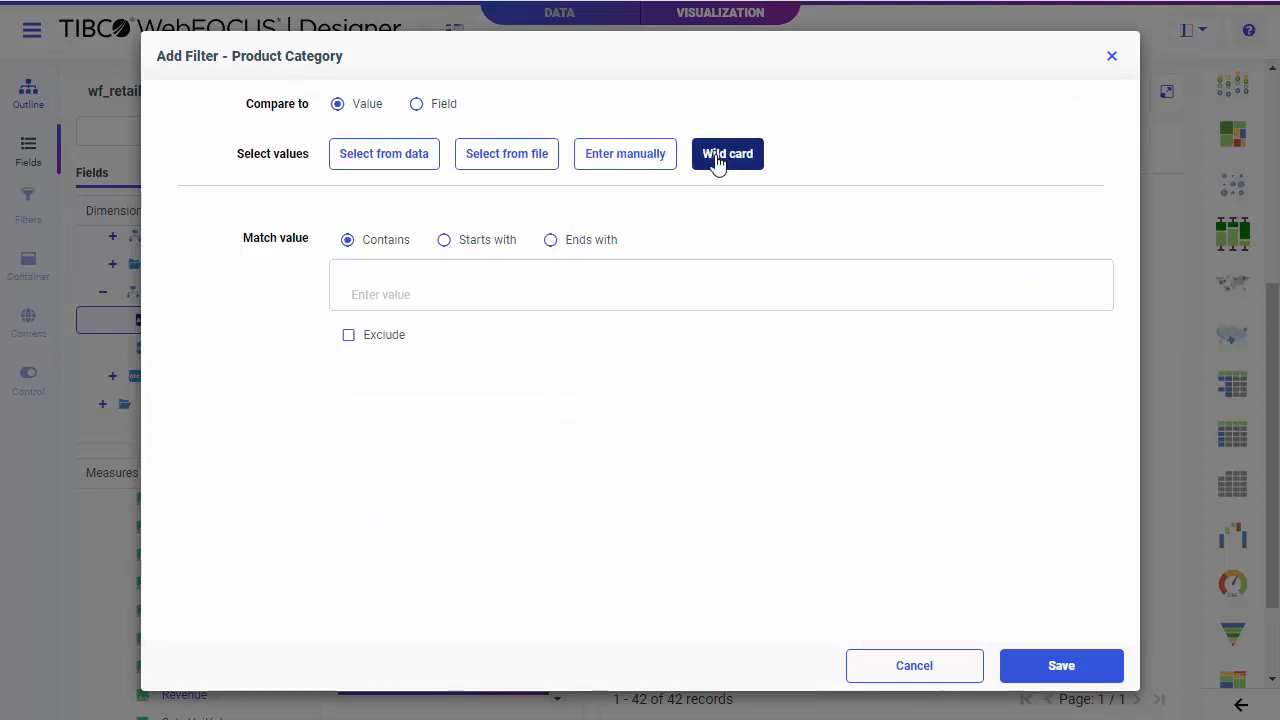
left_click(417, 166)
left_click(1068, 662)
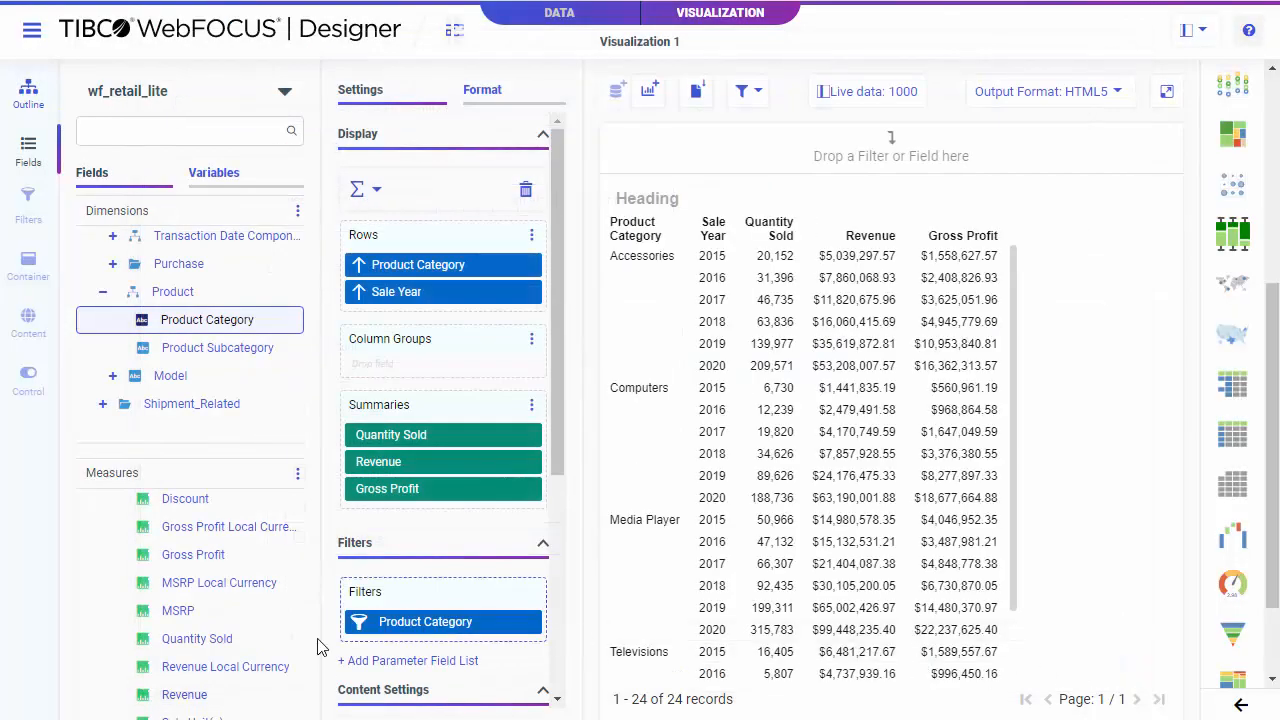
Start a filter on the Revenue measure using a range of values with an upper limit of 20000.
left_click_drag(180, 694, 409, 638)
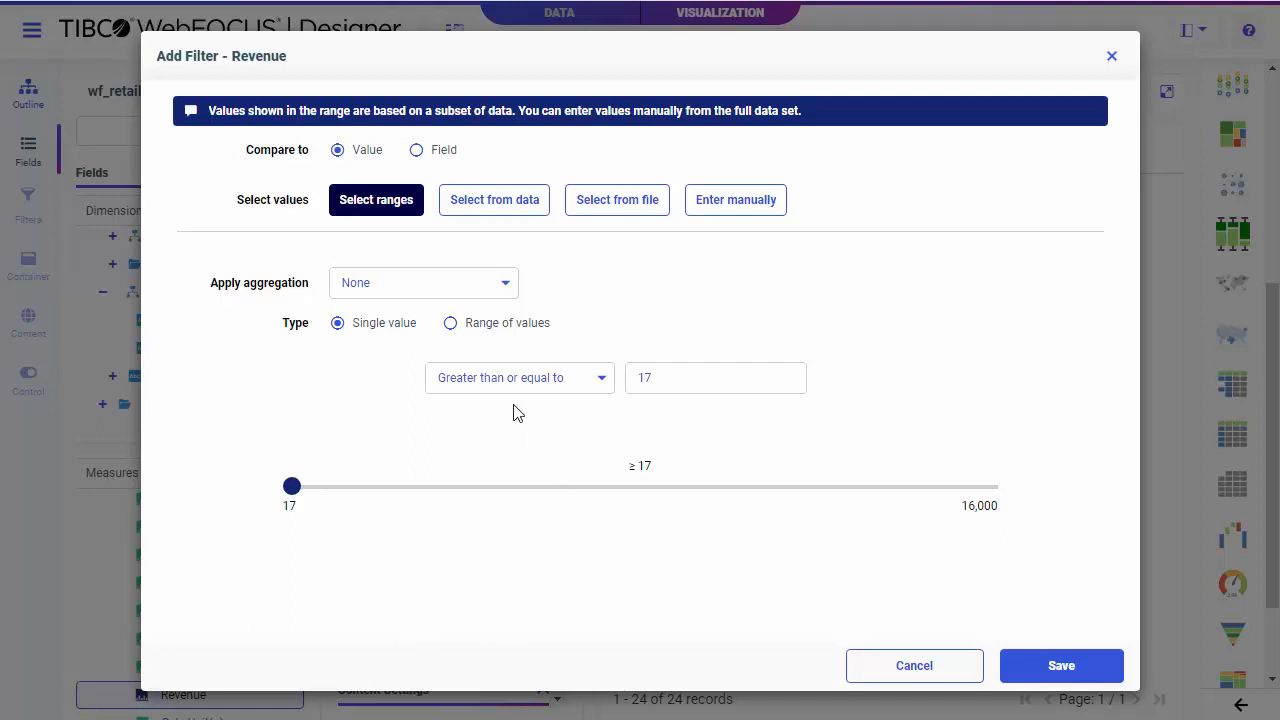
left_click(511, 331)
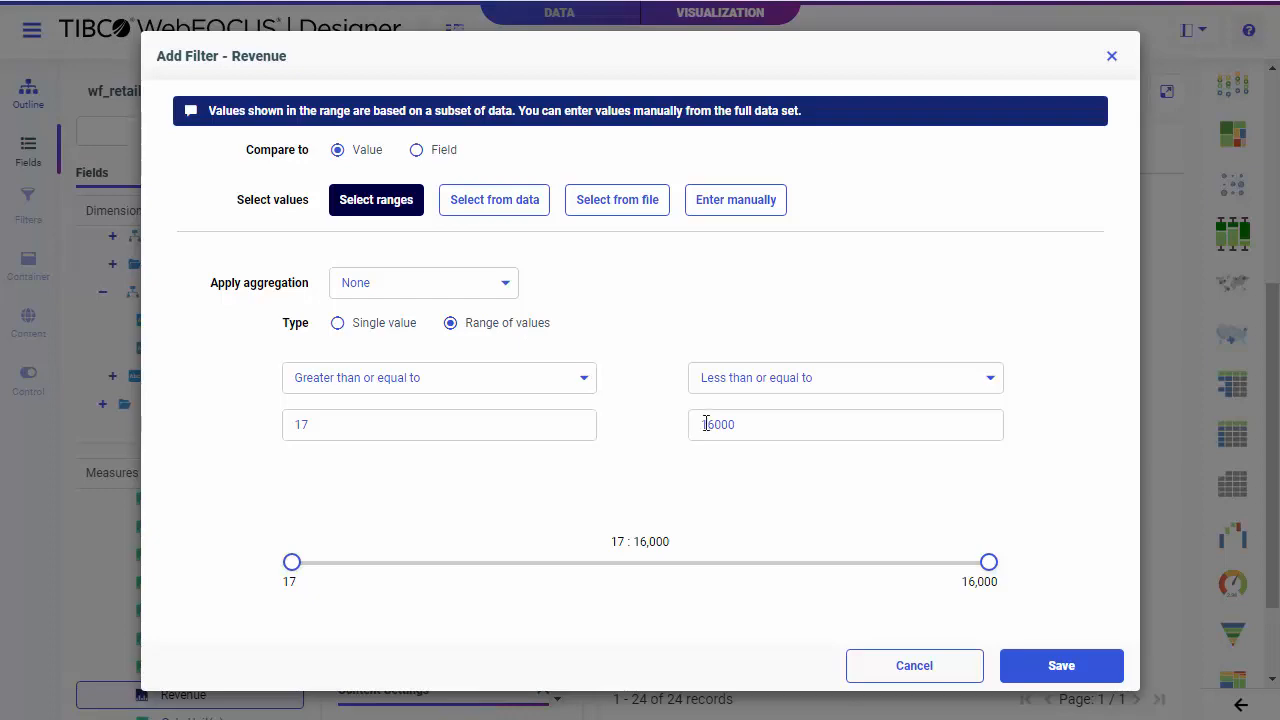
left_click_drag(707, 423, 715, 420)
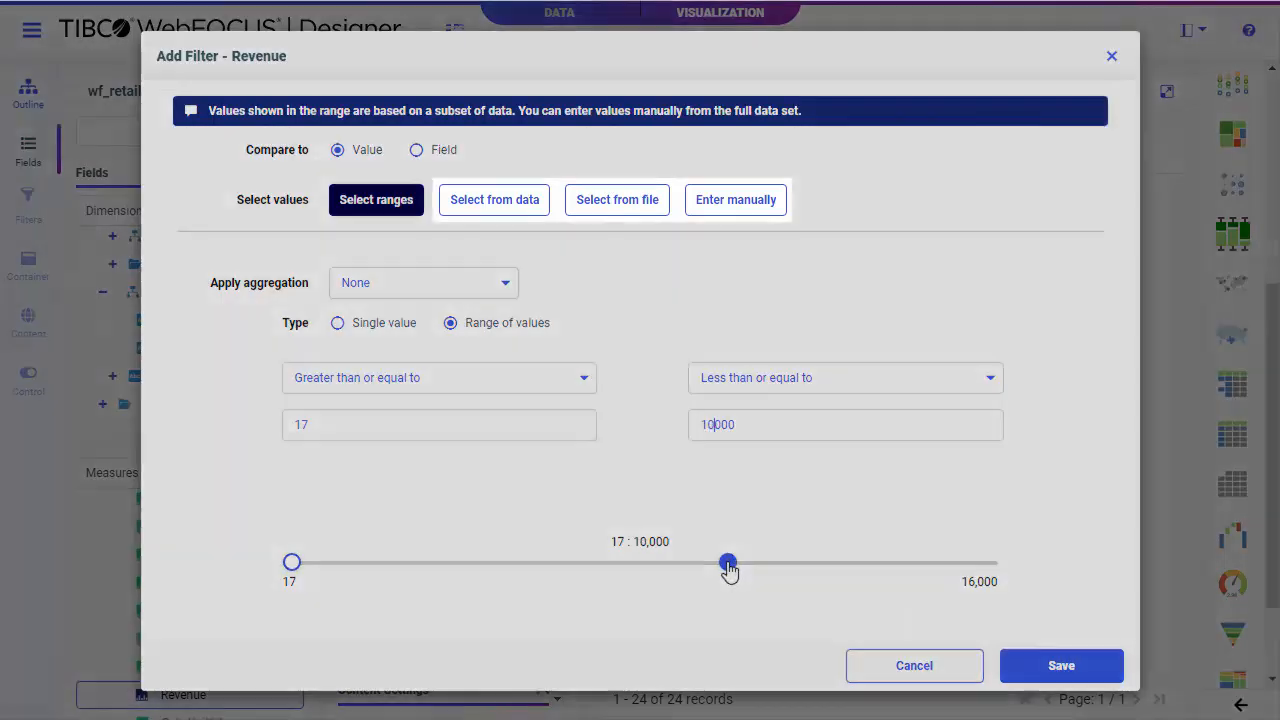
mouse_move(728, 564)
left_mouse_down()
mouse_move(717, 564)
mouse_move(731, 565)
left_mouse_up()
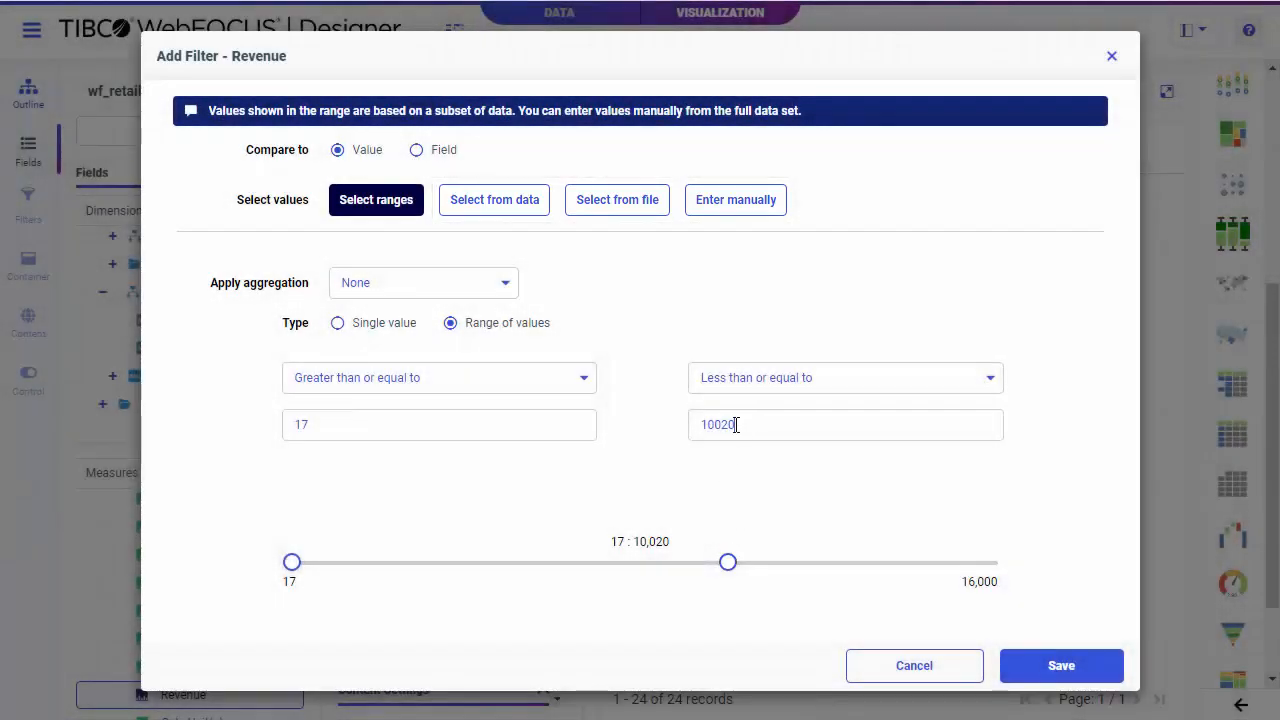
left_click_drag(736, 425, 686, 433)
type("20000")
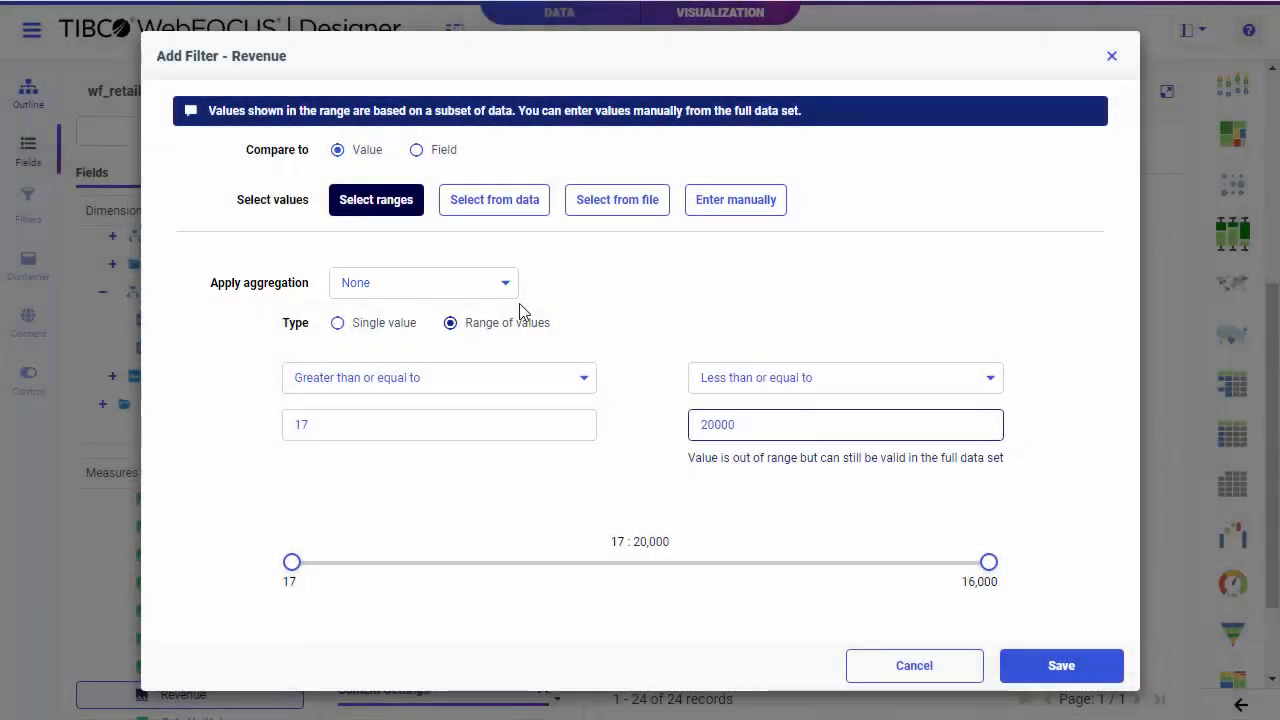
Apply the Summary aggregation to the Revenue filter, set its upper limit to 100000000 and save it.
left_click(508, 292)
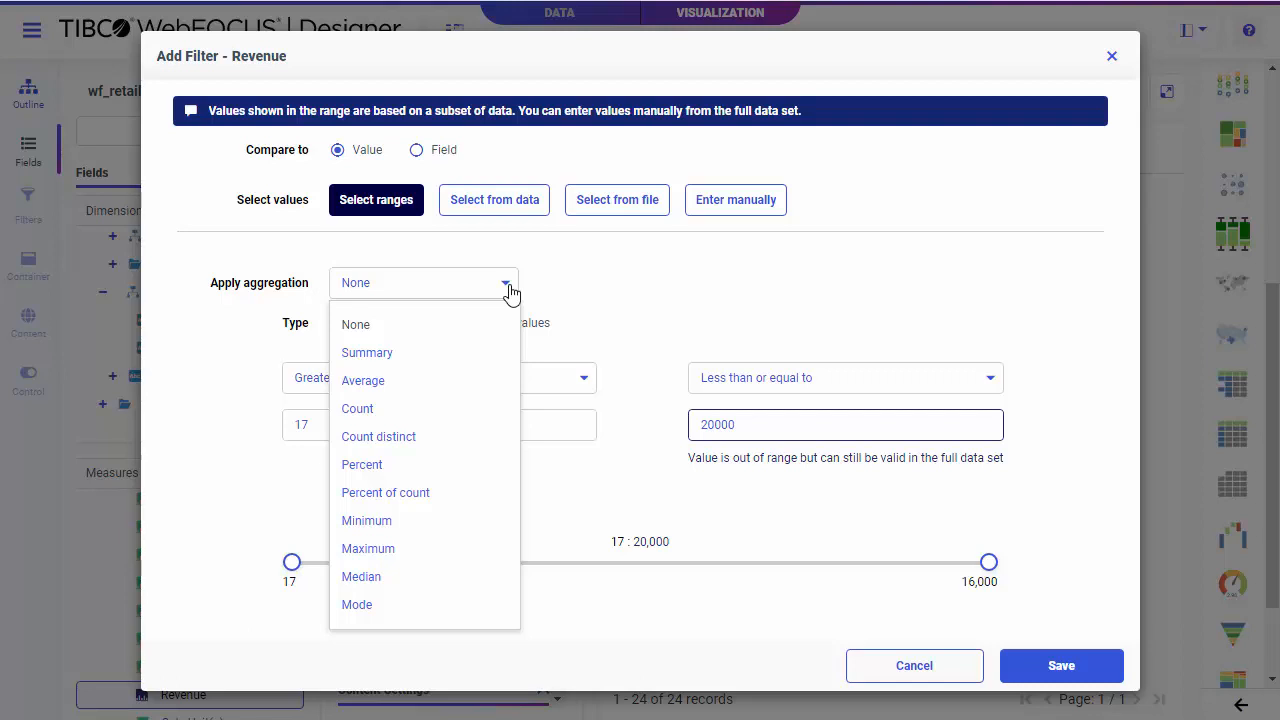
left_click(466, 364)
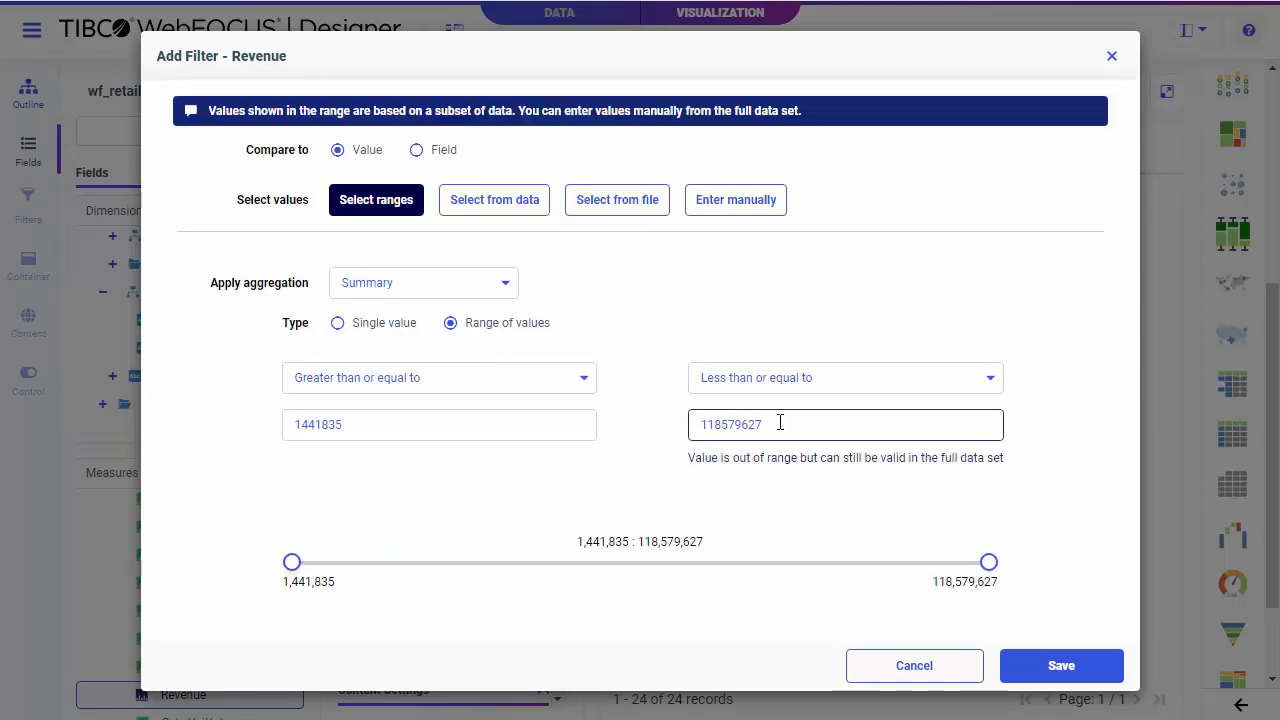
left_click_drag(780, 424, 714, 426)
type("100000000")
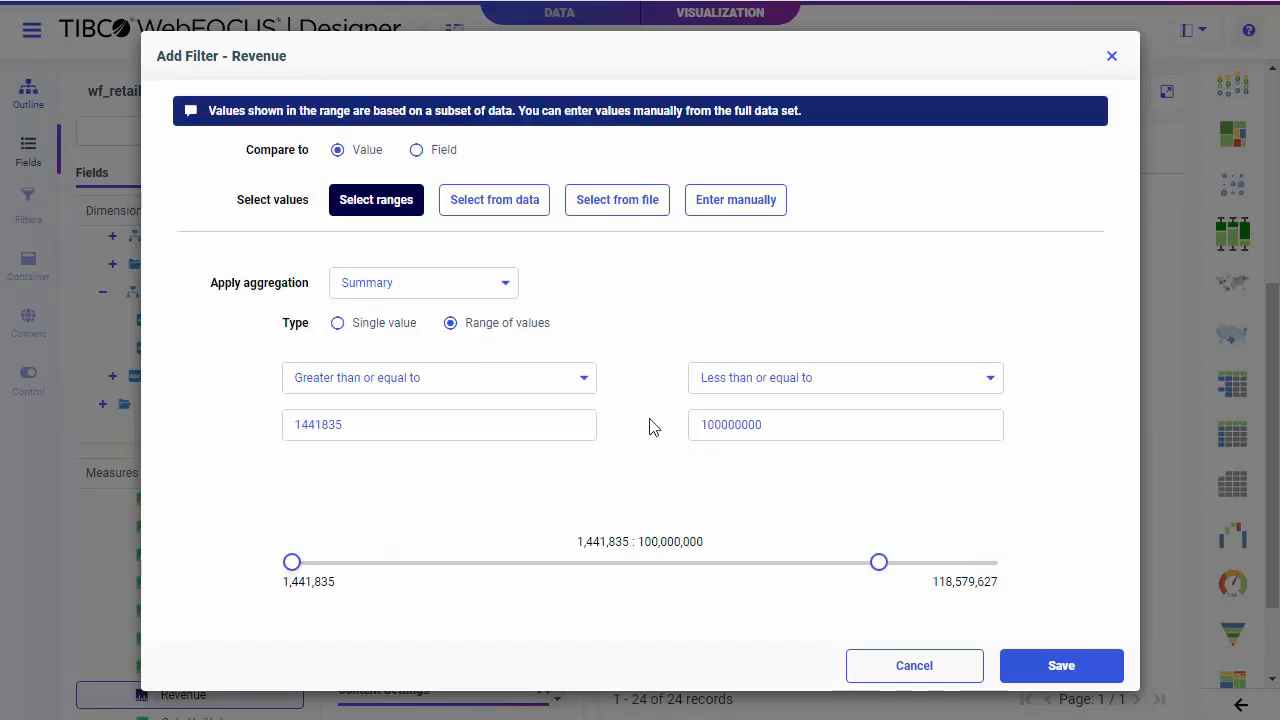
left_click(1061, 666)
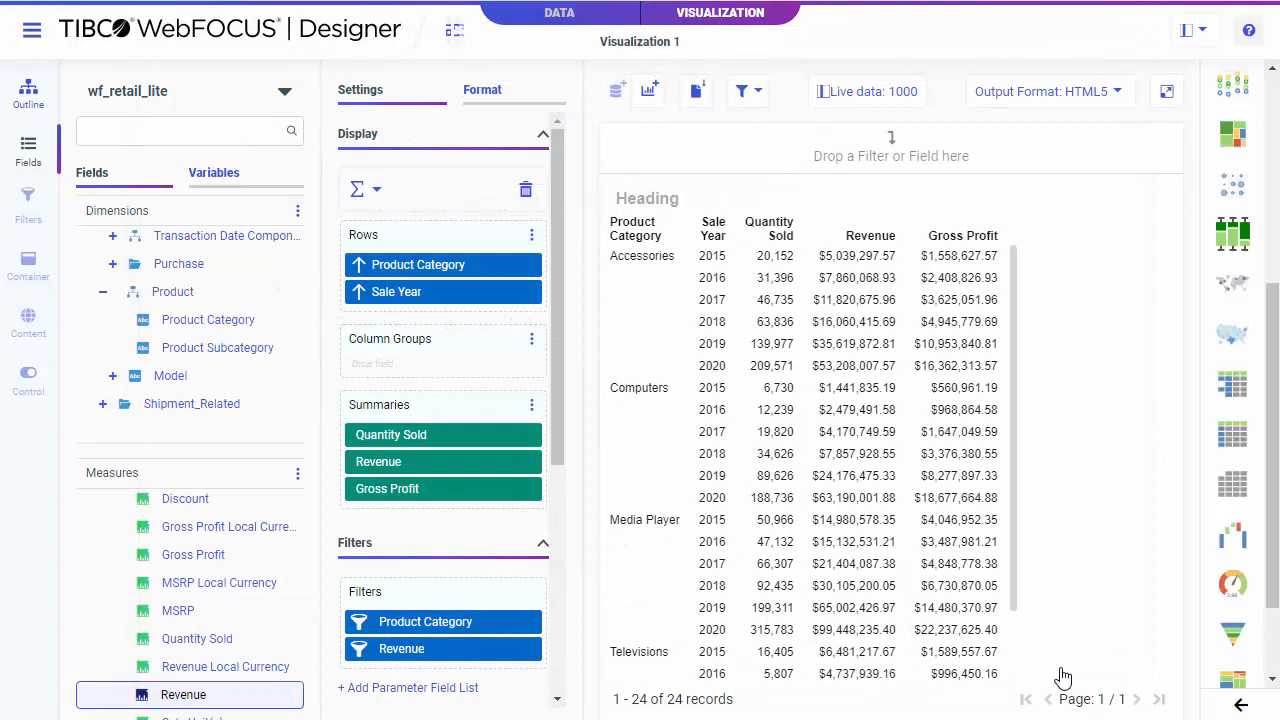
Start a filter on Sale Date from the Sale Date Details folder, using a range of dates.
scroll(218, 410, "up", 3)
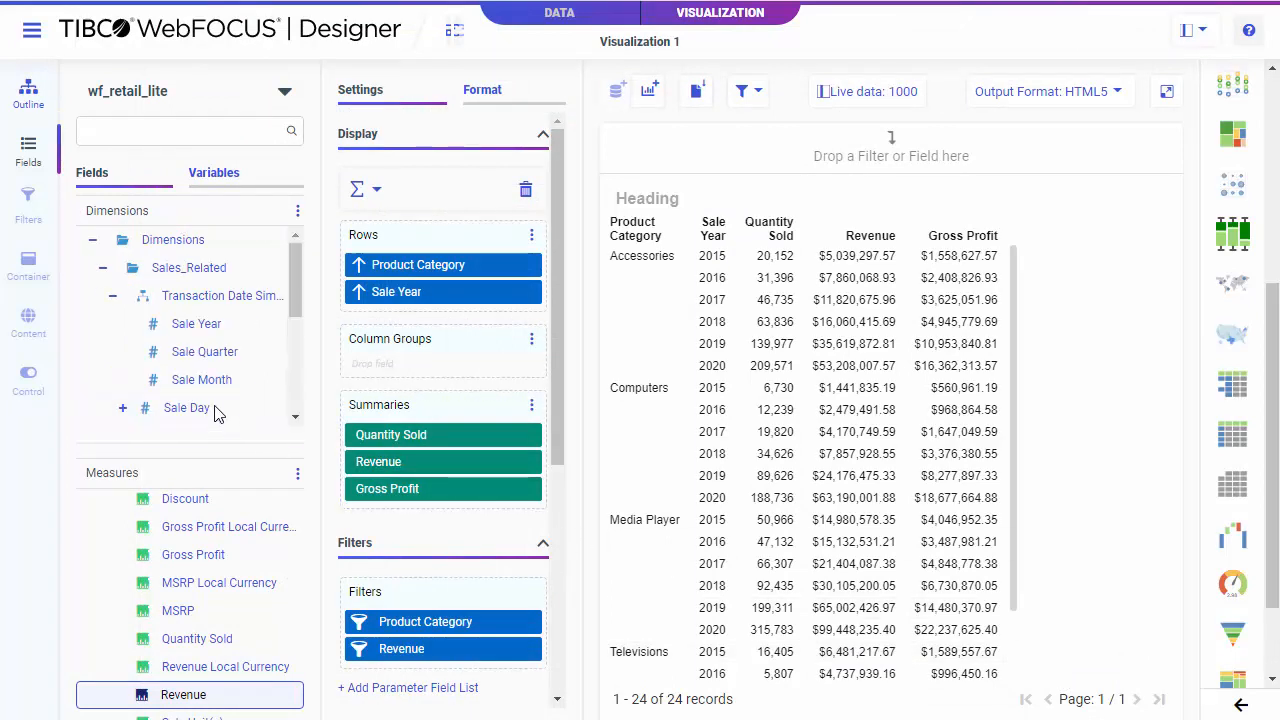
scroll(122, 313, "down", 2)
left_click(122, 312)
left_click_drag(200, 363, 449, 674)
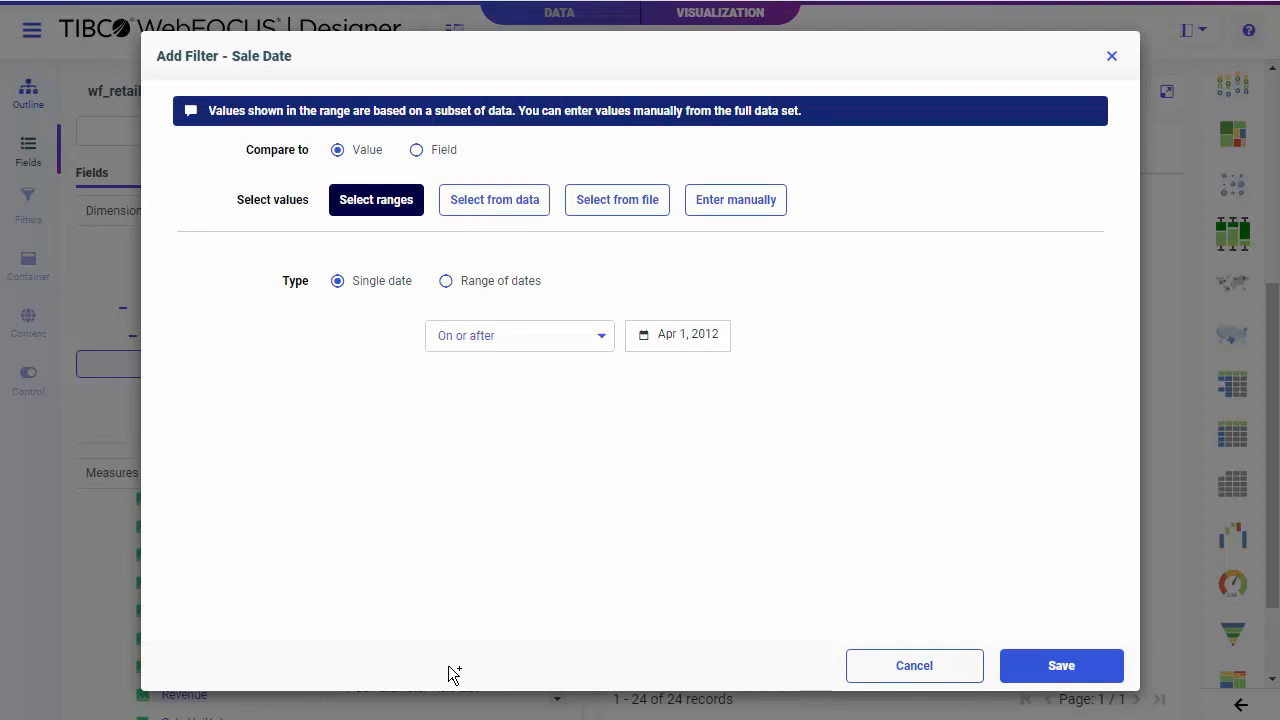
left_click(446, 281)
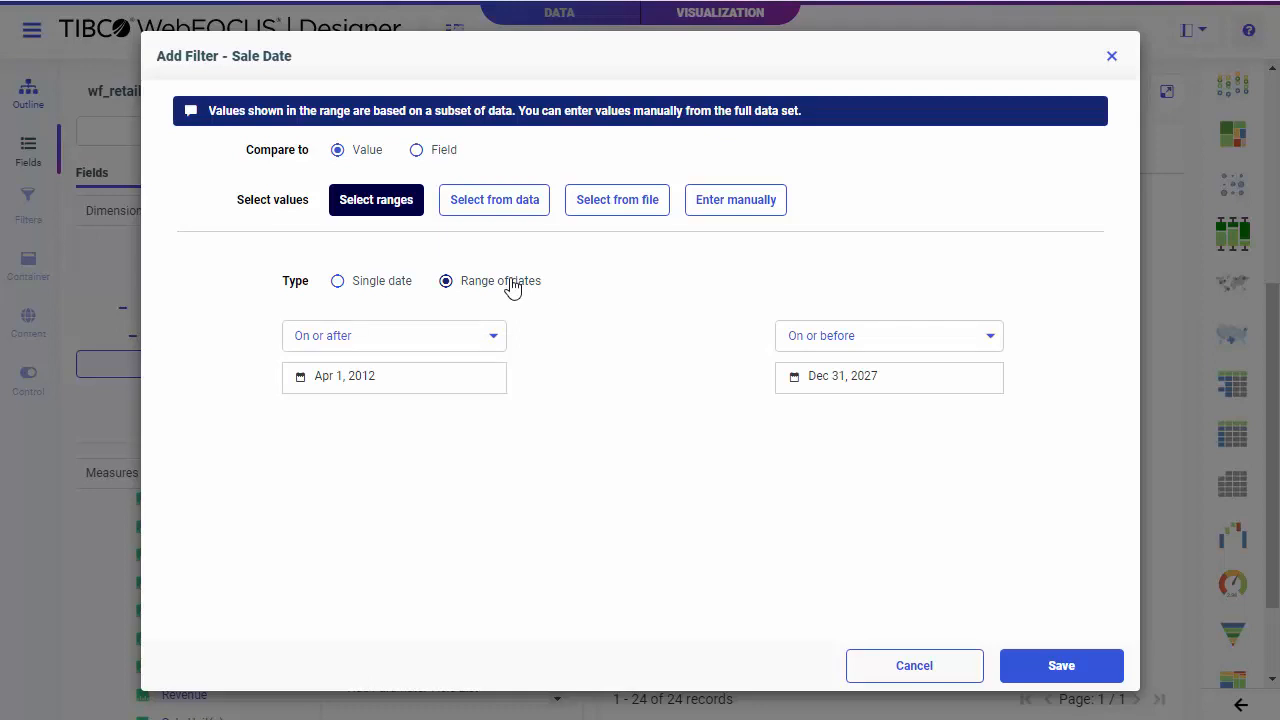
left_click(496, 201)
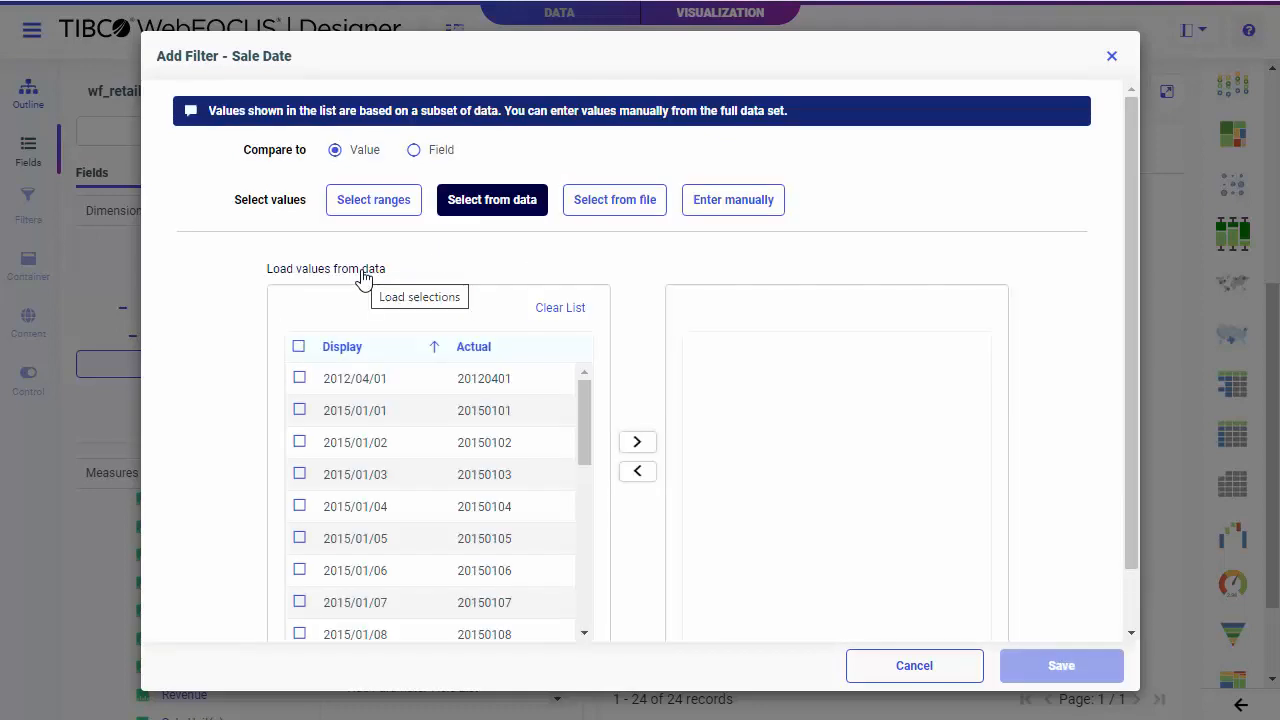
left_click(383, 205)
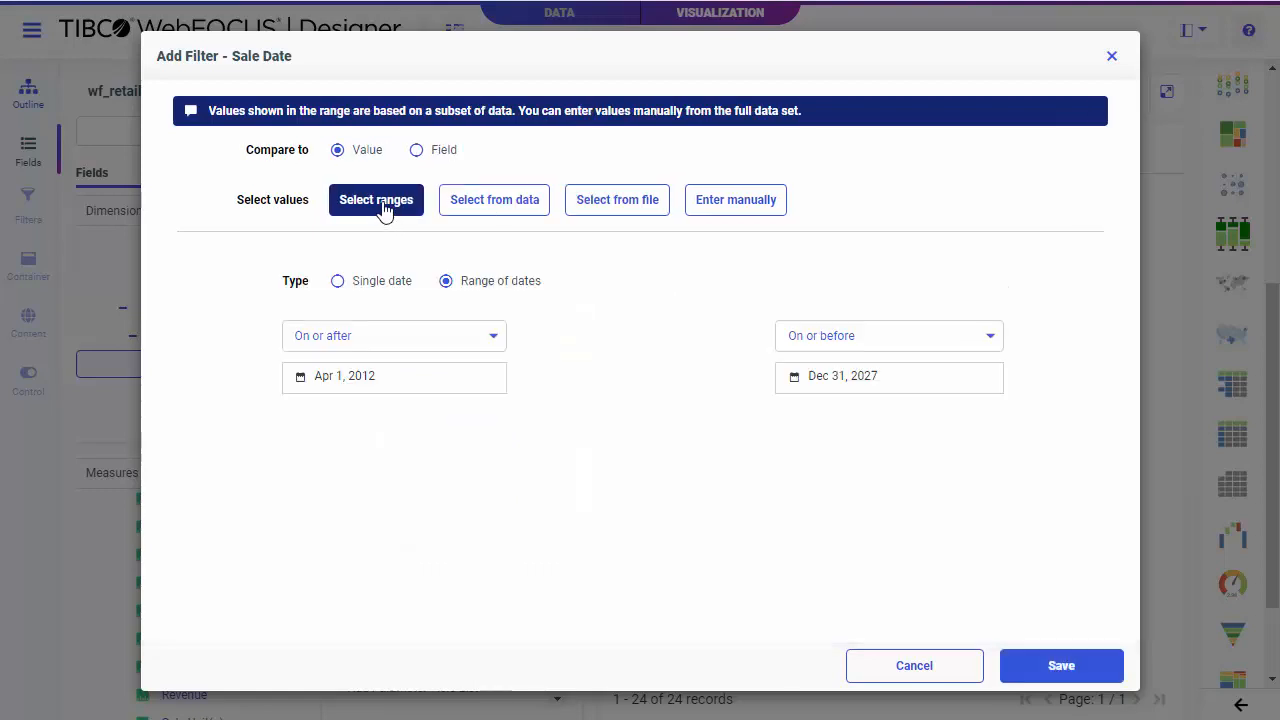
Set the on-or-after date of the Sale Date filter to Aug 3, 2015.
left_click(414, 376)
left_click(463, 416)
left_click(420, 634)
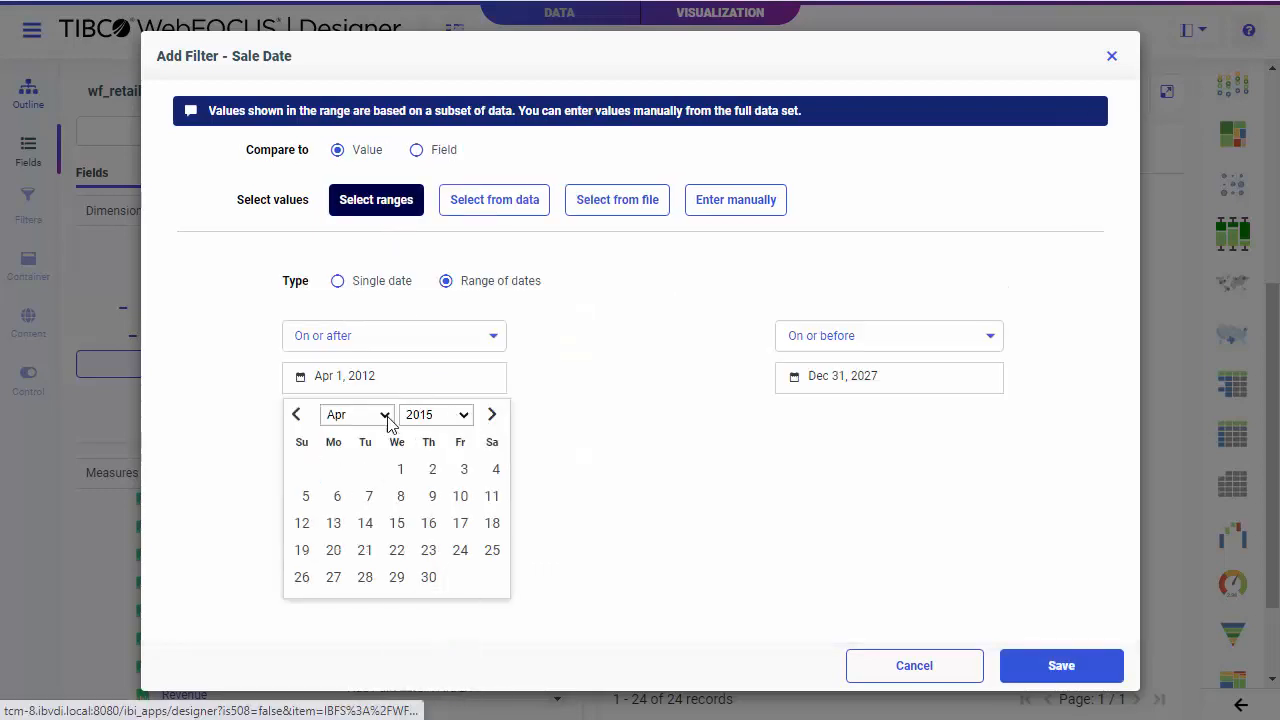
left_click(384, 415)
left_click(345, 540)
left_click(334, 500)
Set the on-or-before date of the Sale Date filter to Mar 13, 2020 and save the filter.
left_click(850, 378)
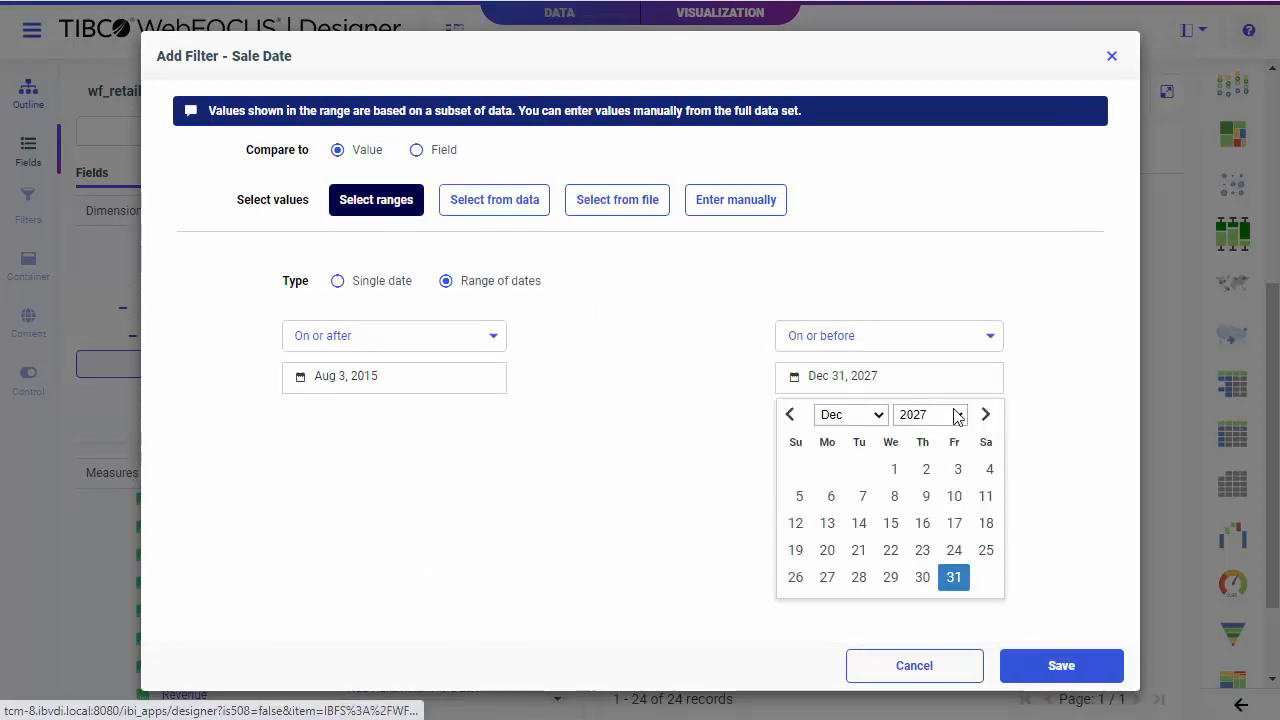
left_click(957, 414)
left_click(922, 478)
left_click(850, 414)
left_click(871, 464)
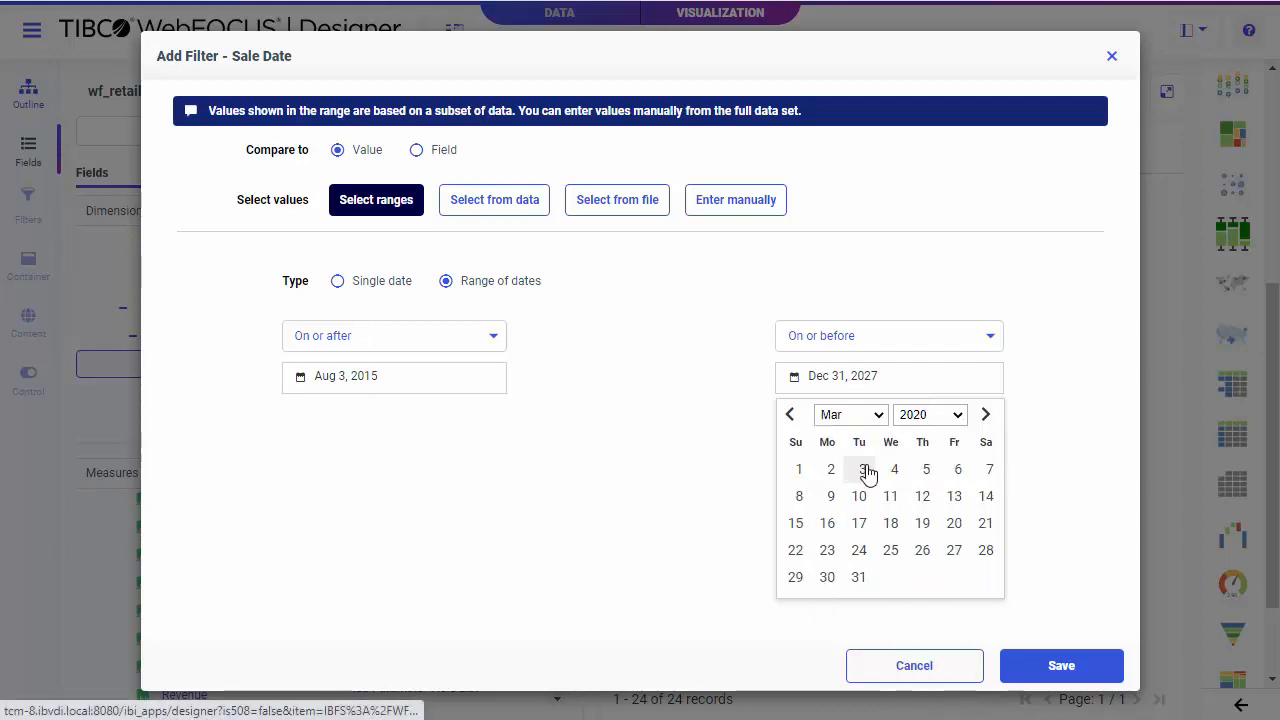
left_click(954, 496)
left_click(1045, 666)
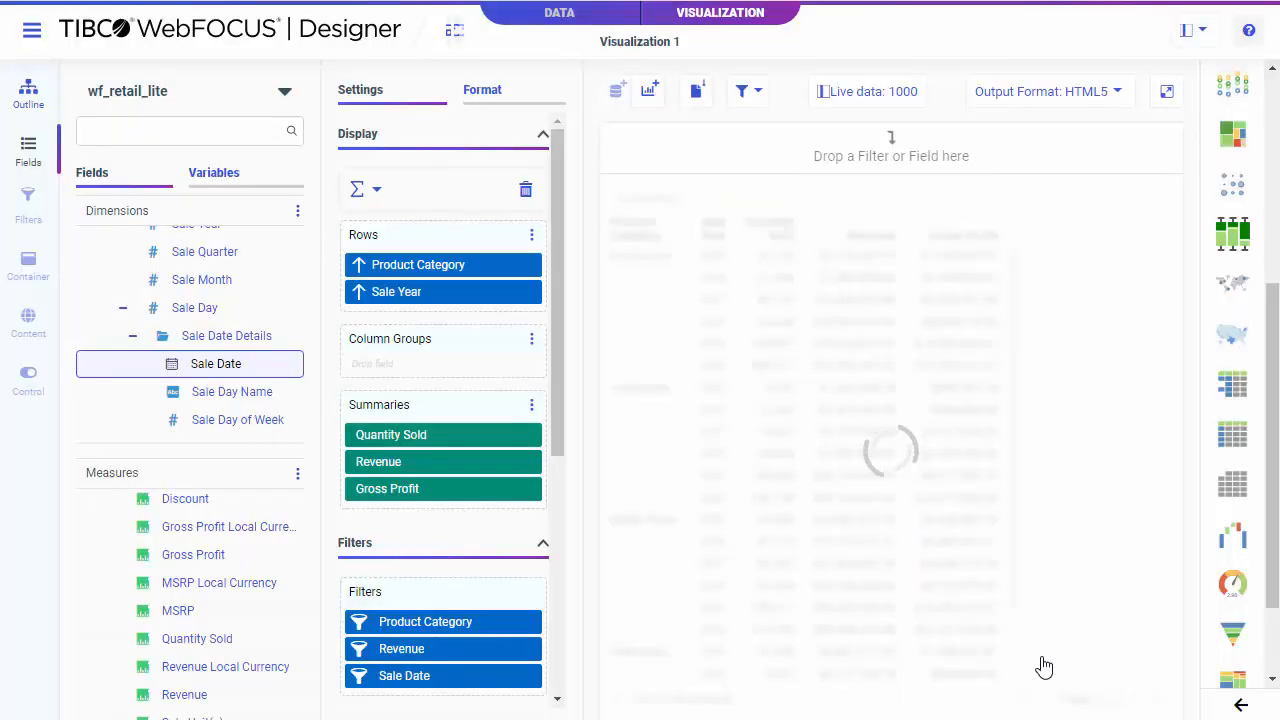
Edit the Revenue filter to compare to a field with the Less than or equal to operator.
right_click(434, 654)
left_click(491, 606)
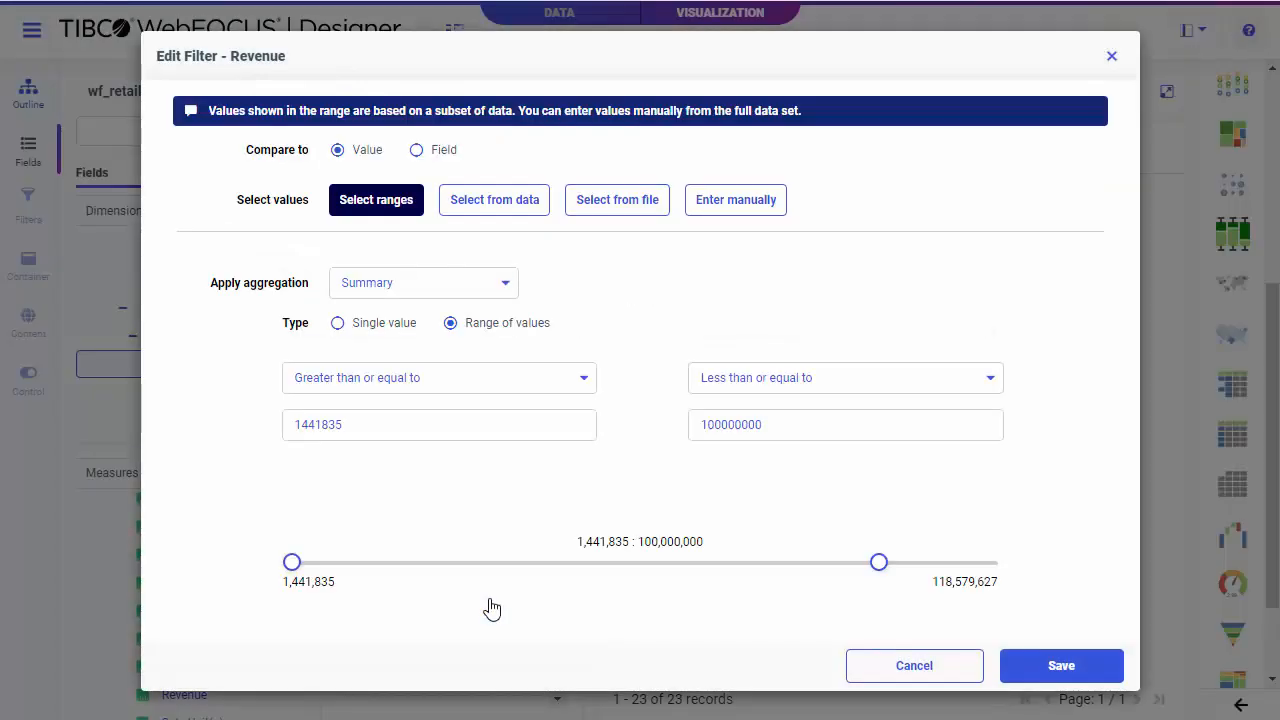
left_click(416, 152)
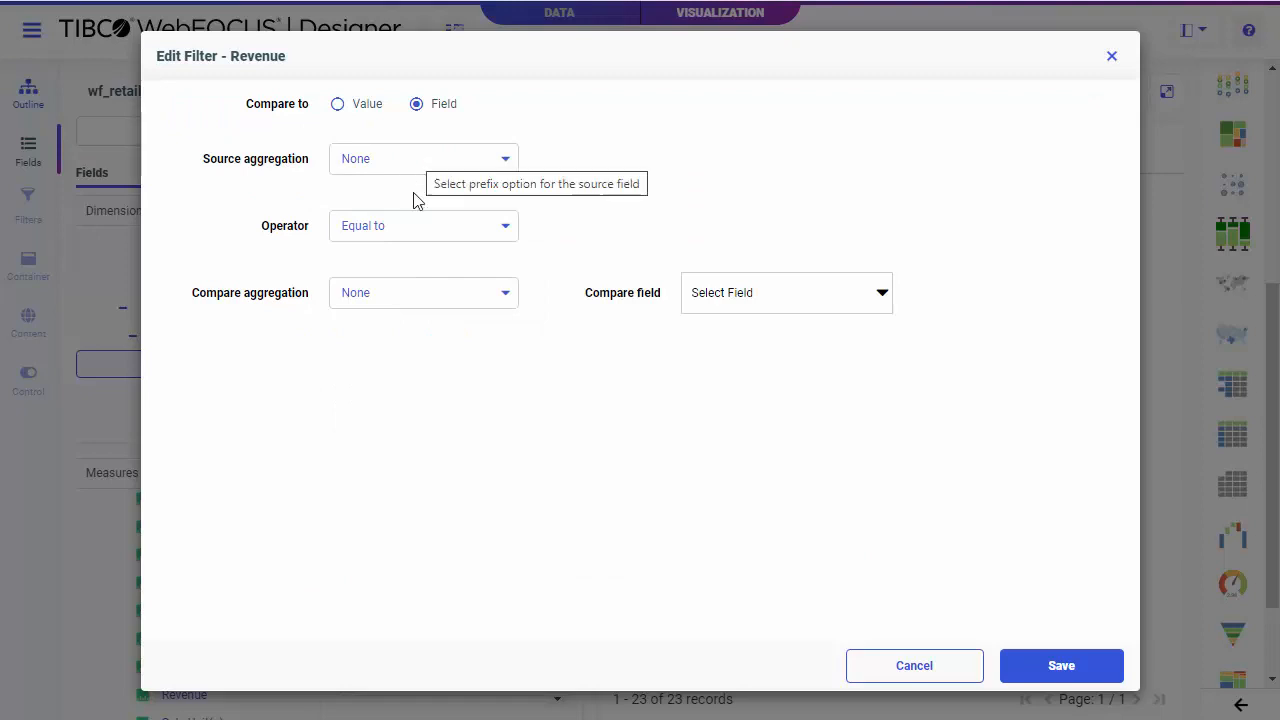
left_click(436, 230)
left_click(437, 389)
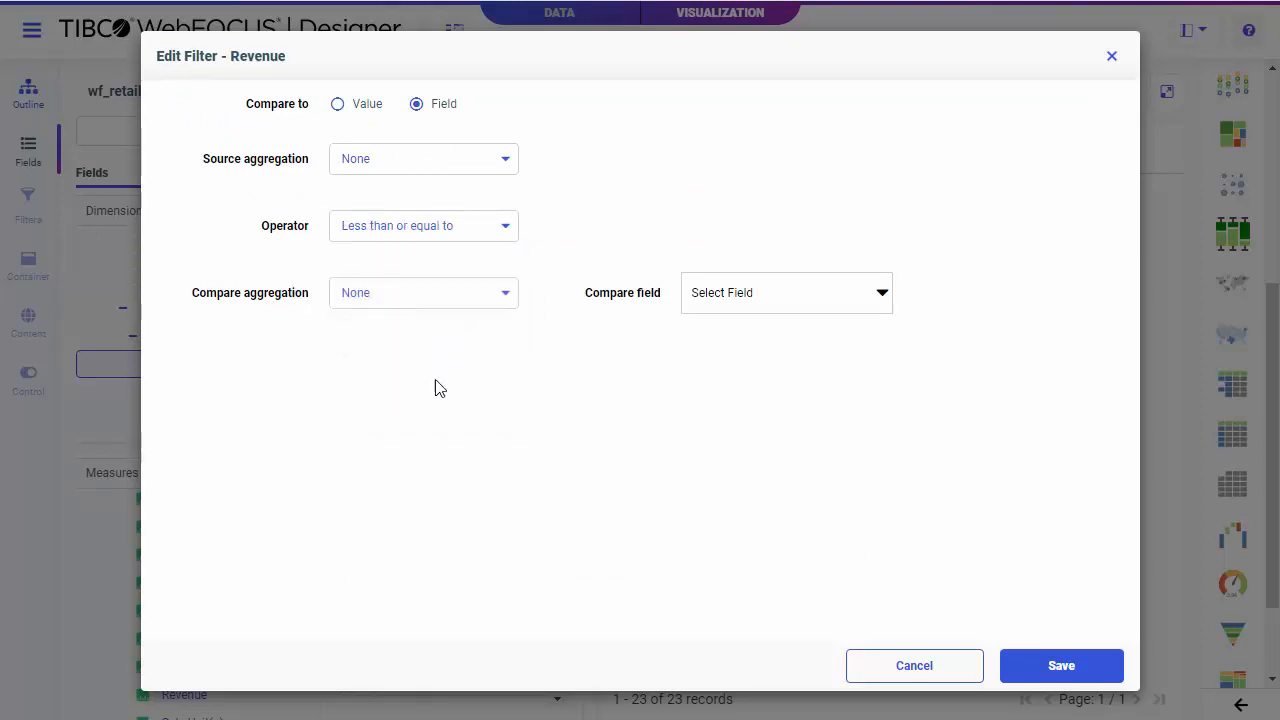
Choose Cost of Goods as the Revenue filter's compare field with no compare aggregation, and save the filter.
left_click(502, 303)
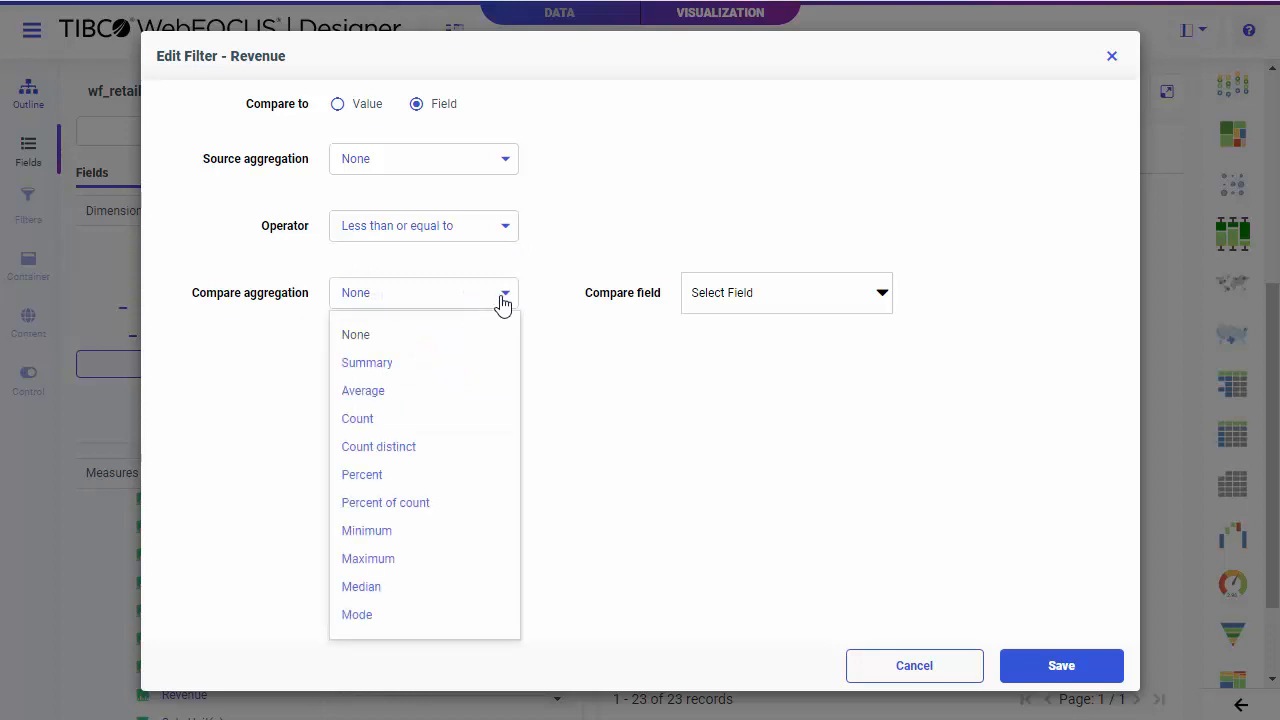
left_click(600, 405)
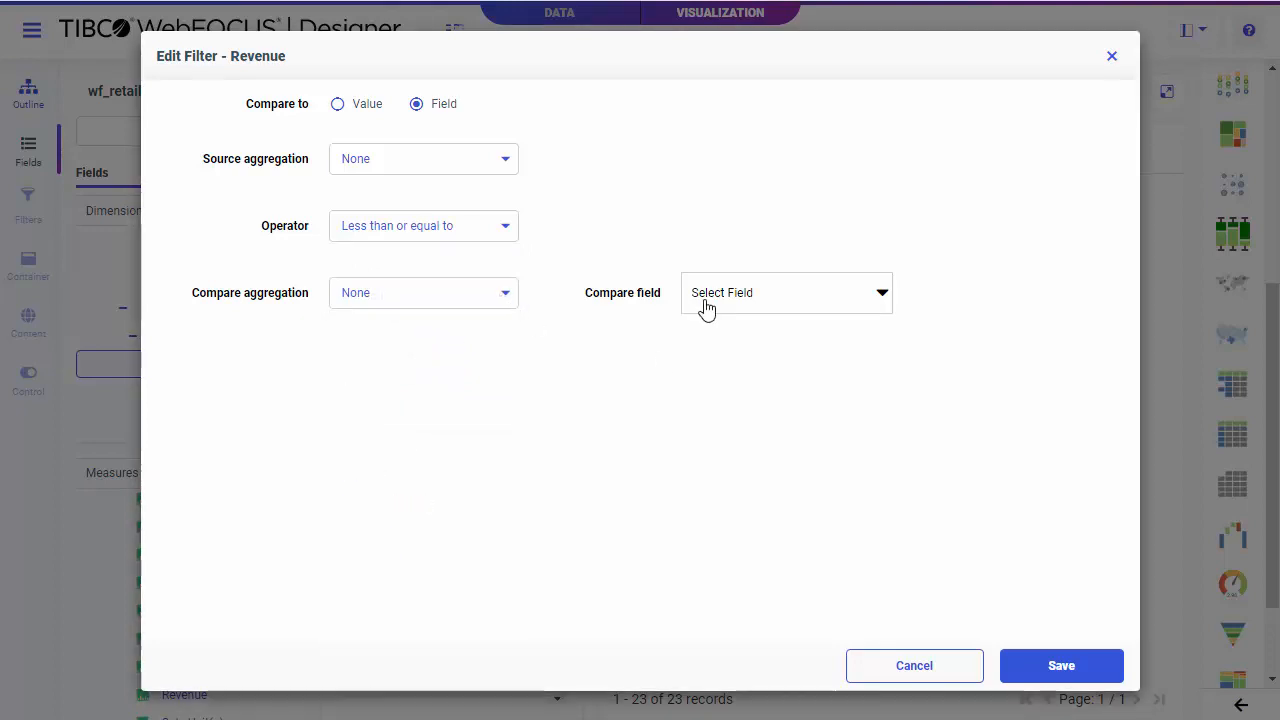
left_click(706, 305)
left_click(775, 480)
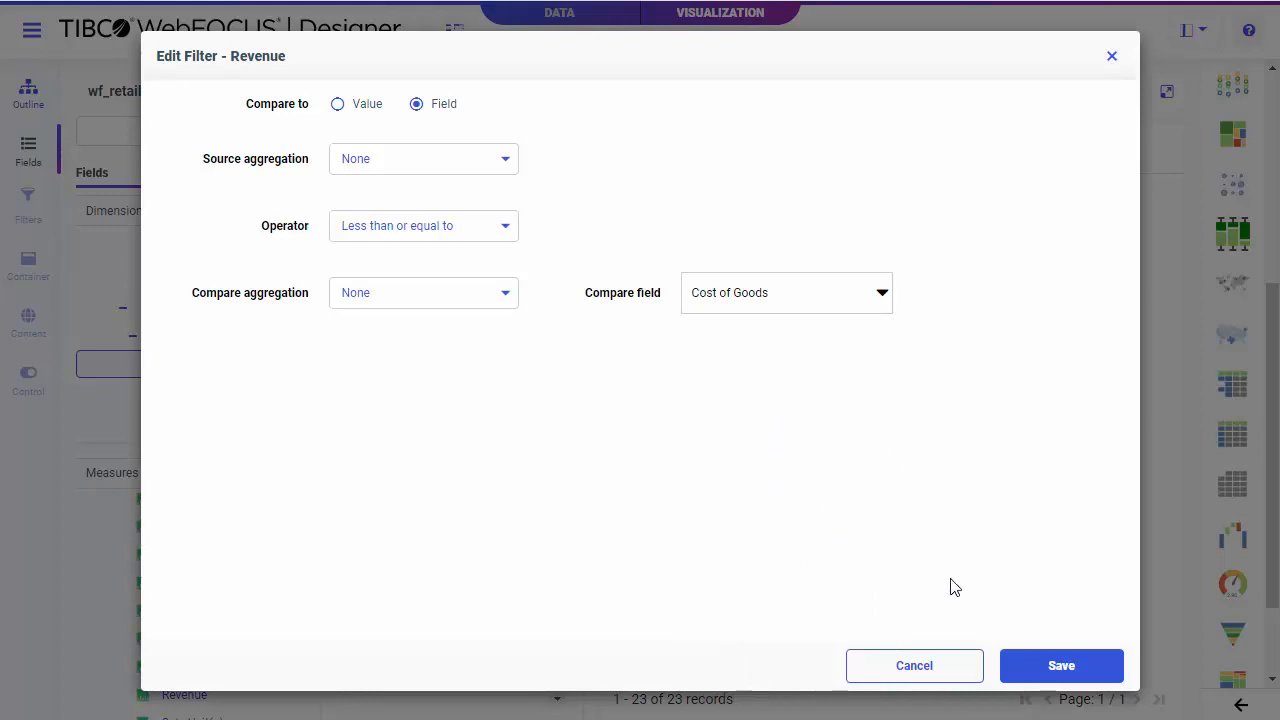
left_click(1066, 680)
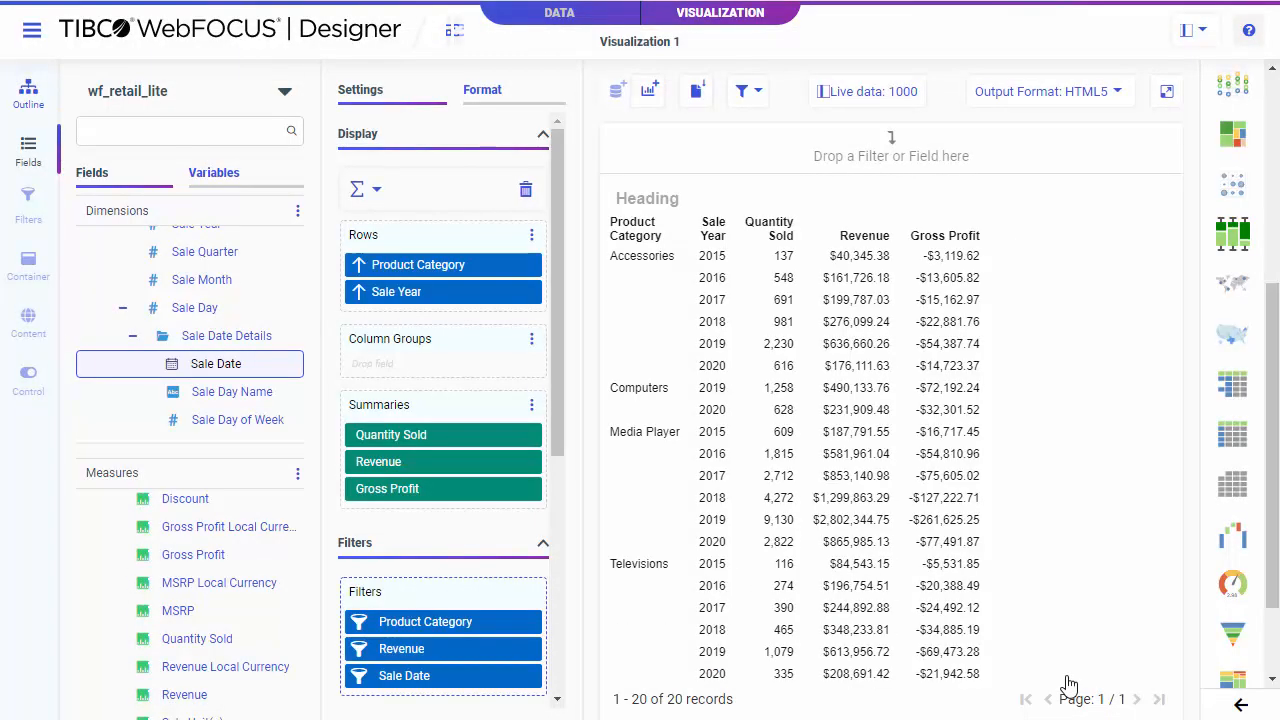
Remove the Revenue filter from the visualization.
right_click(488, 655)
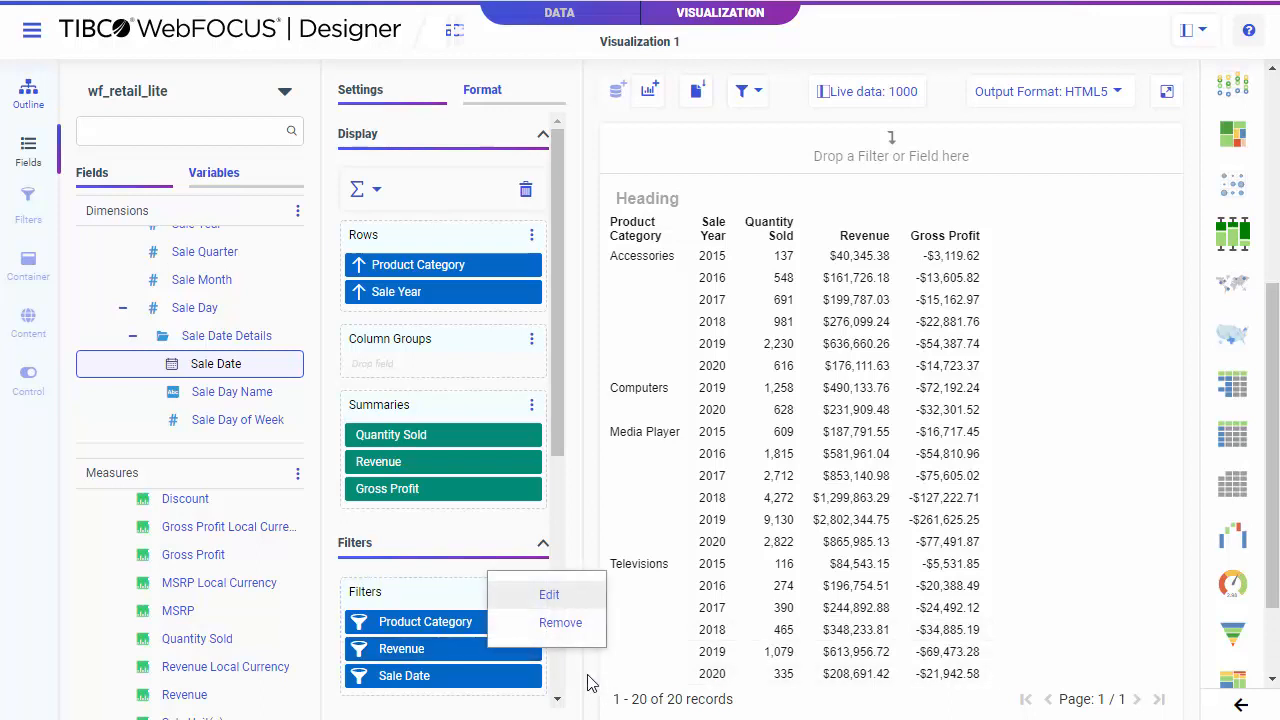
left_click(524, 650)
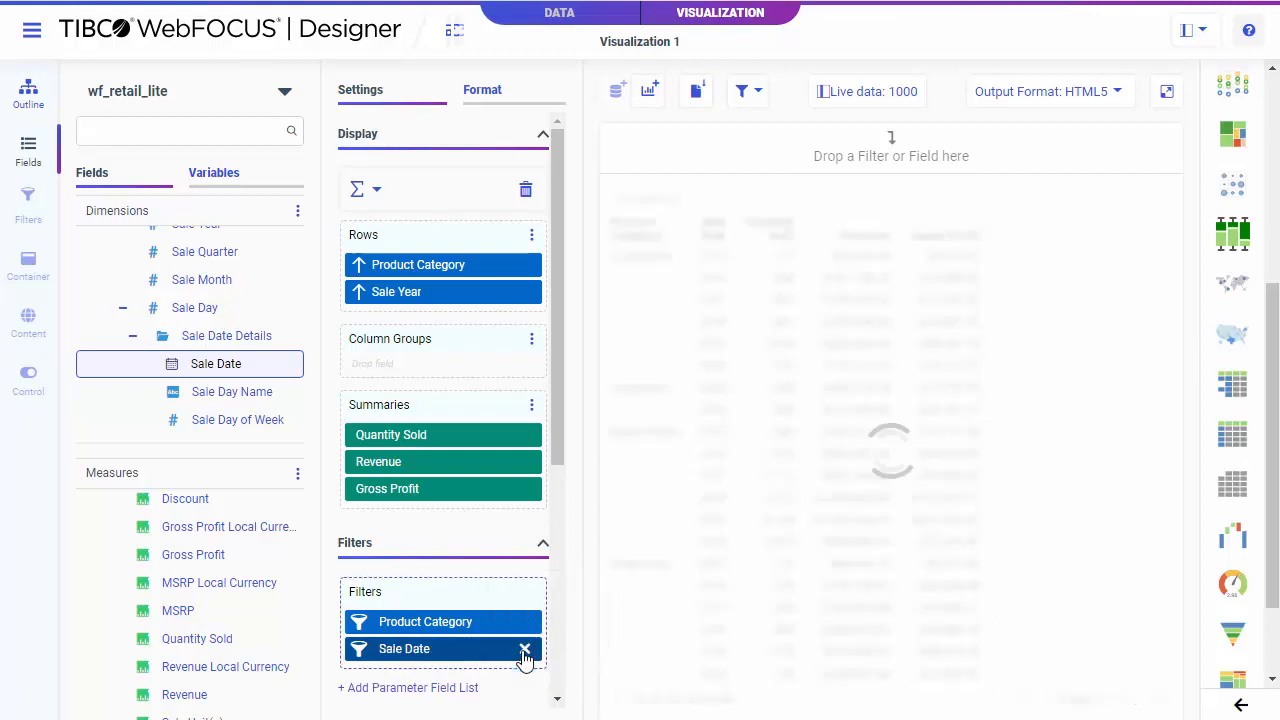